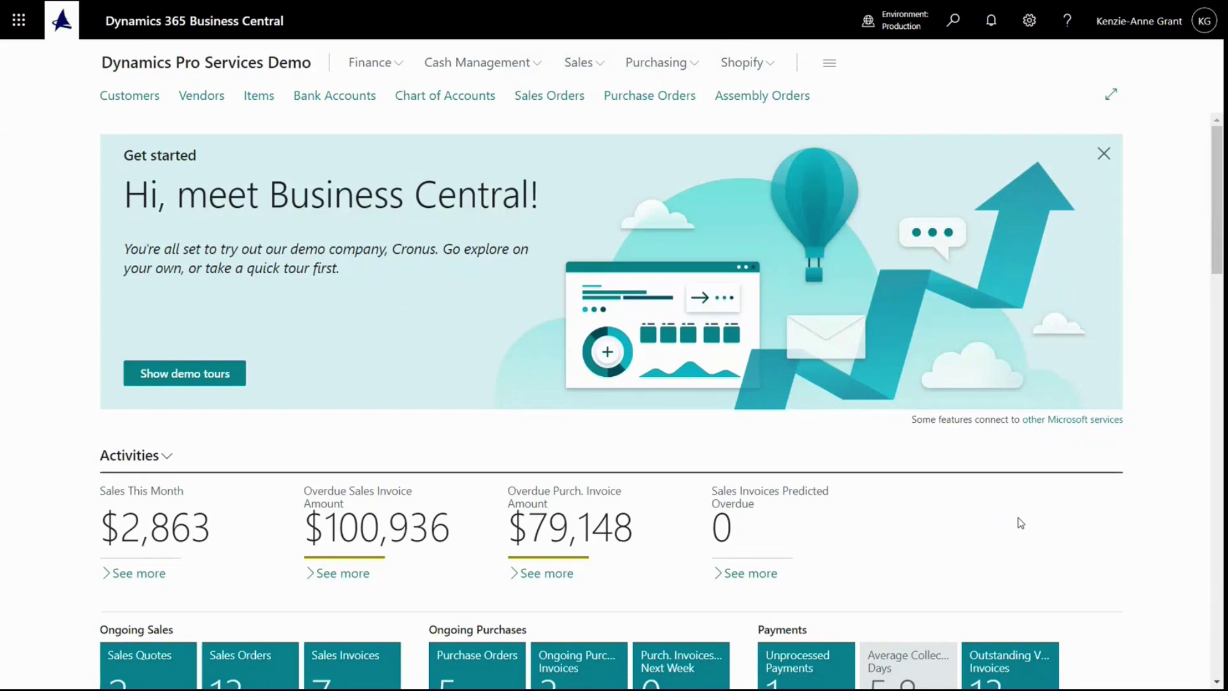
Search Tell me for 'general ledger entries' and open the General Ledger Entries list.
left_click(953, 28)
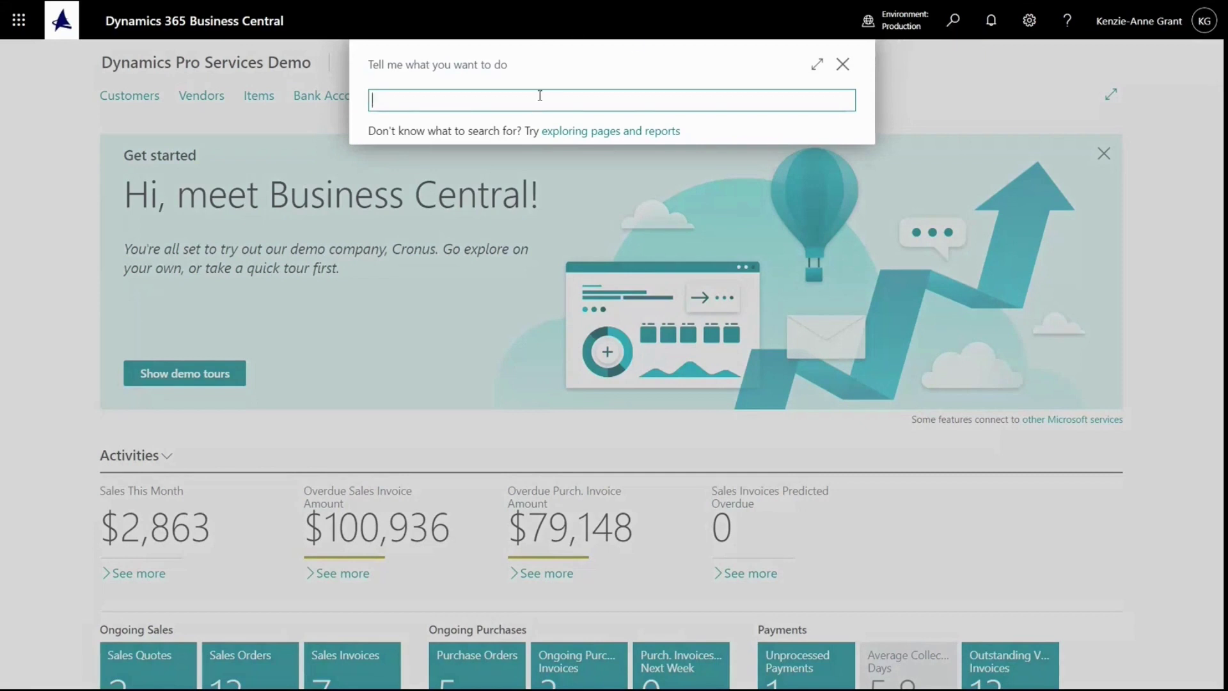
type("general ledger entries")
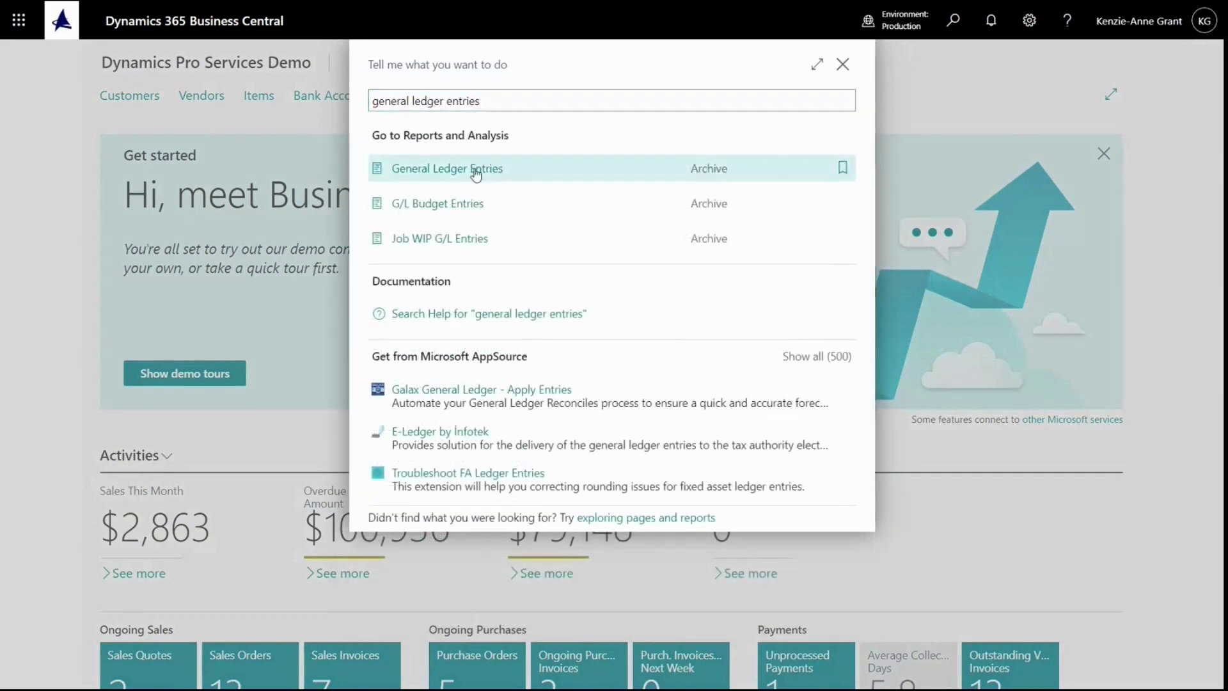
left_click(473, 170)
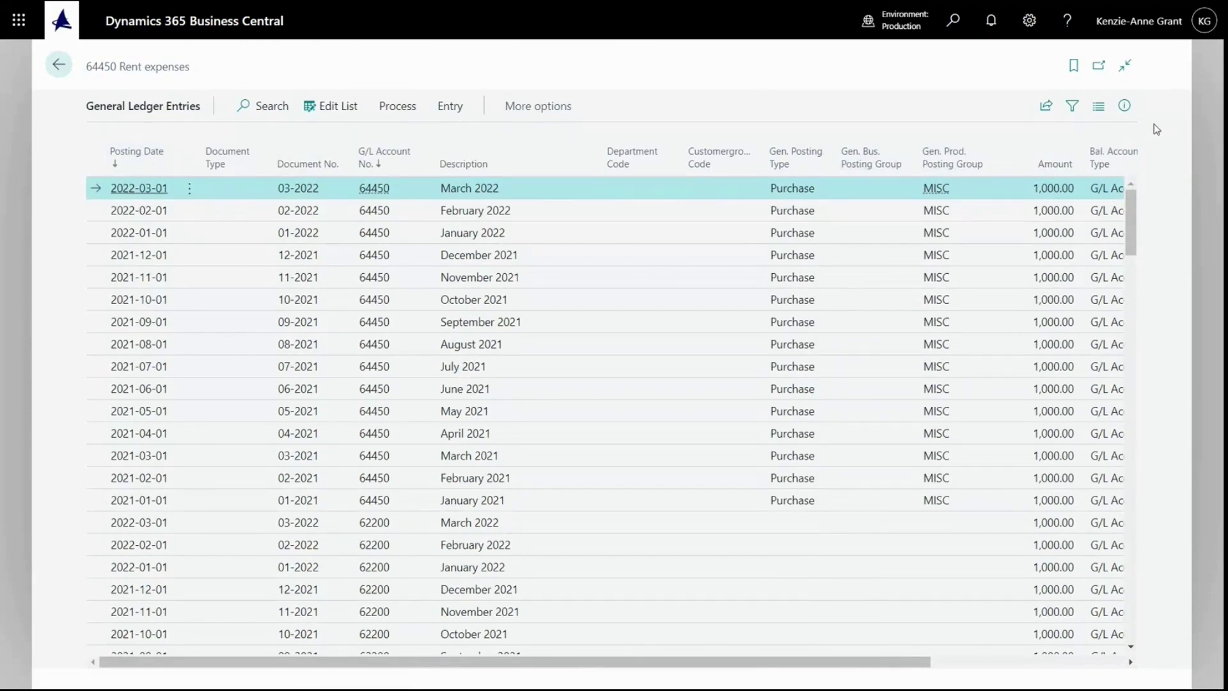
Add a Document Type filter of Payment|Invoice and scroll through the filtered entries.
left_click(1072, 108)
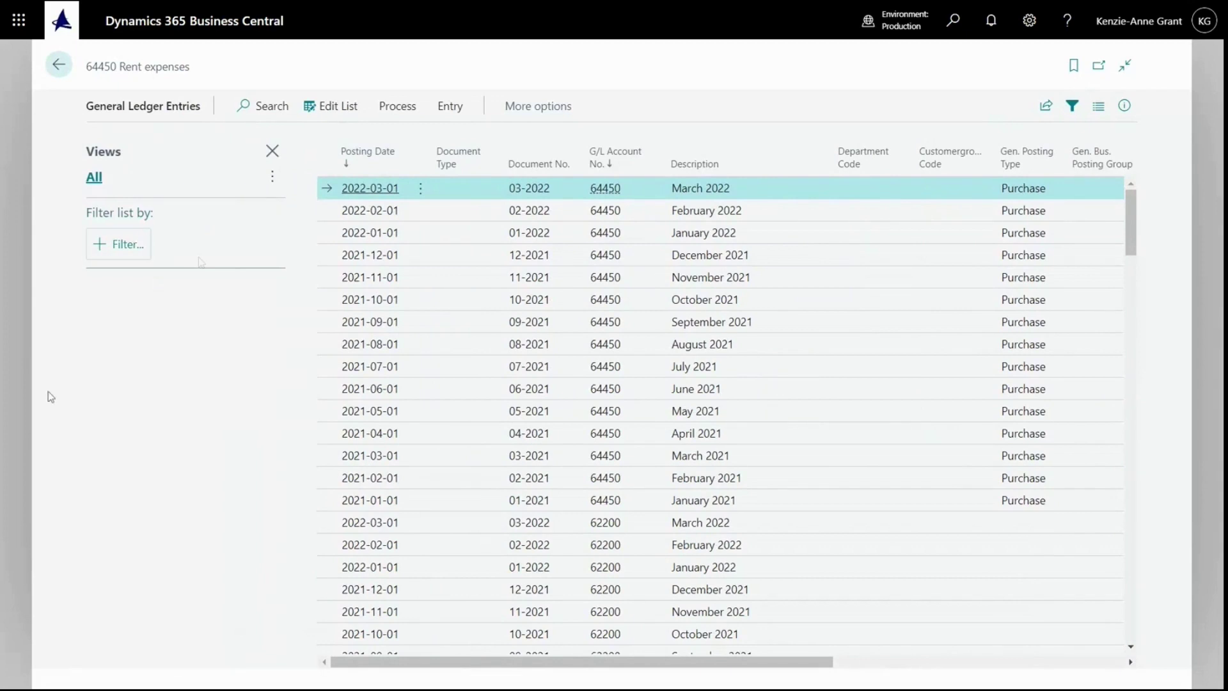
left_click(127, 246)
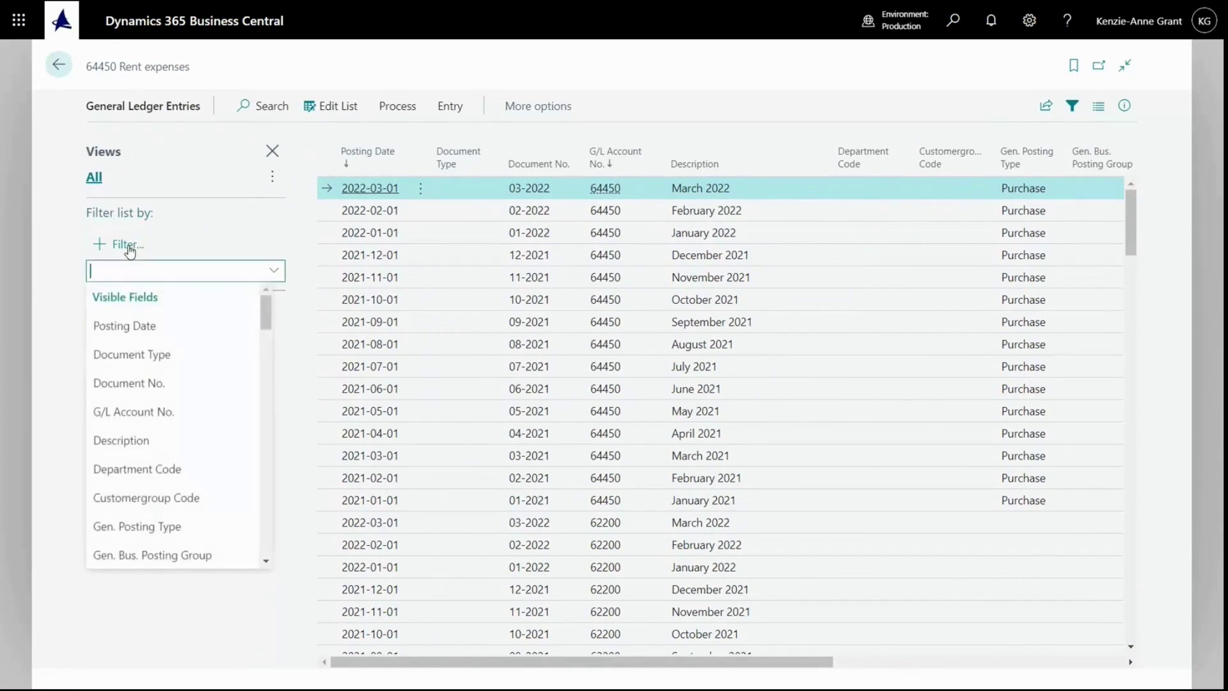
left_click(136, 358)
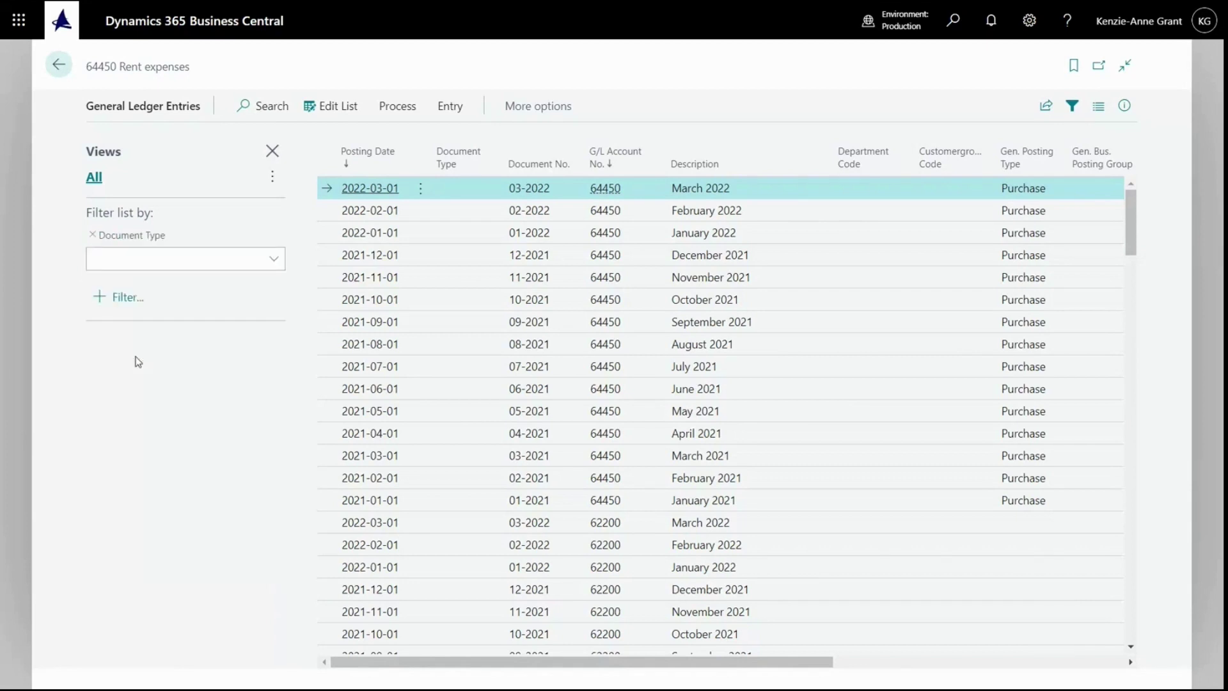
left_click(273, 260)
left_click(115, 320)
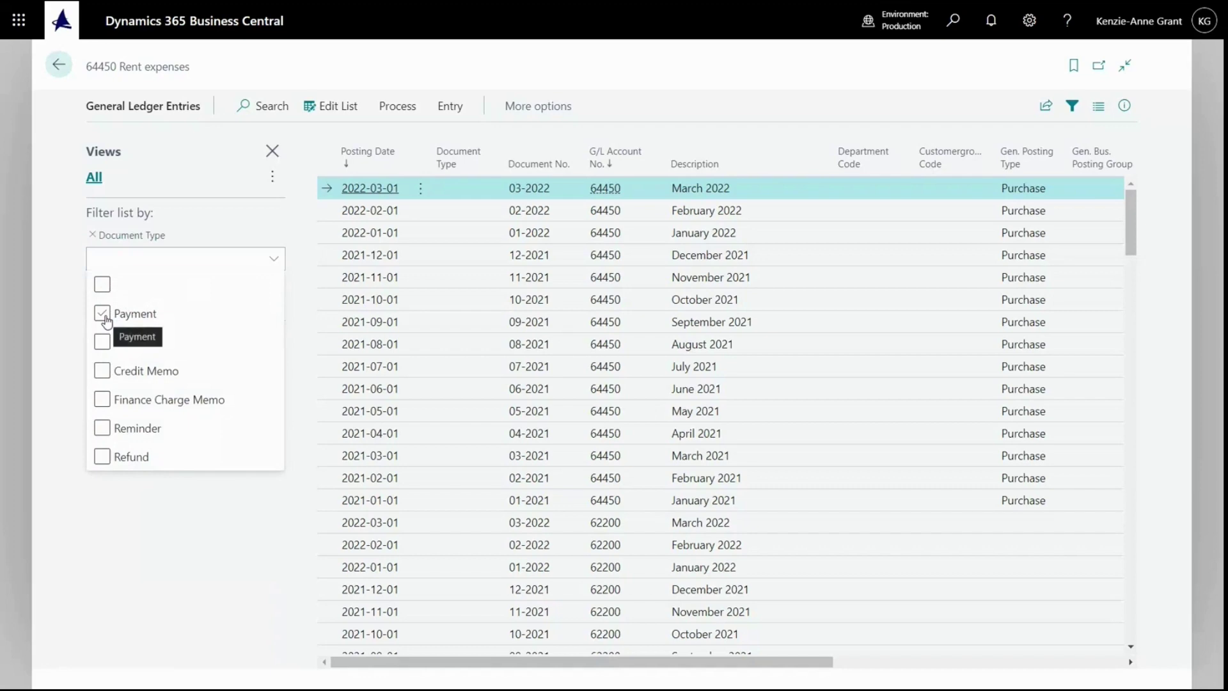
left_click(104, 344)
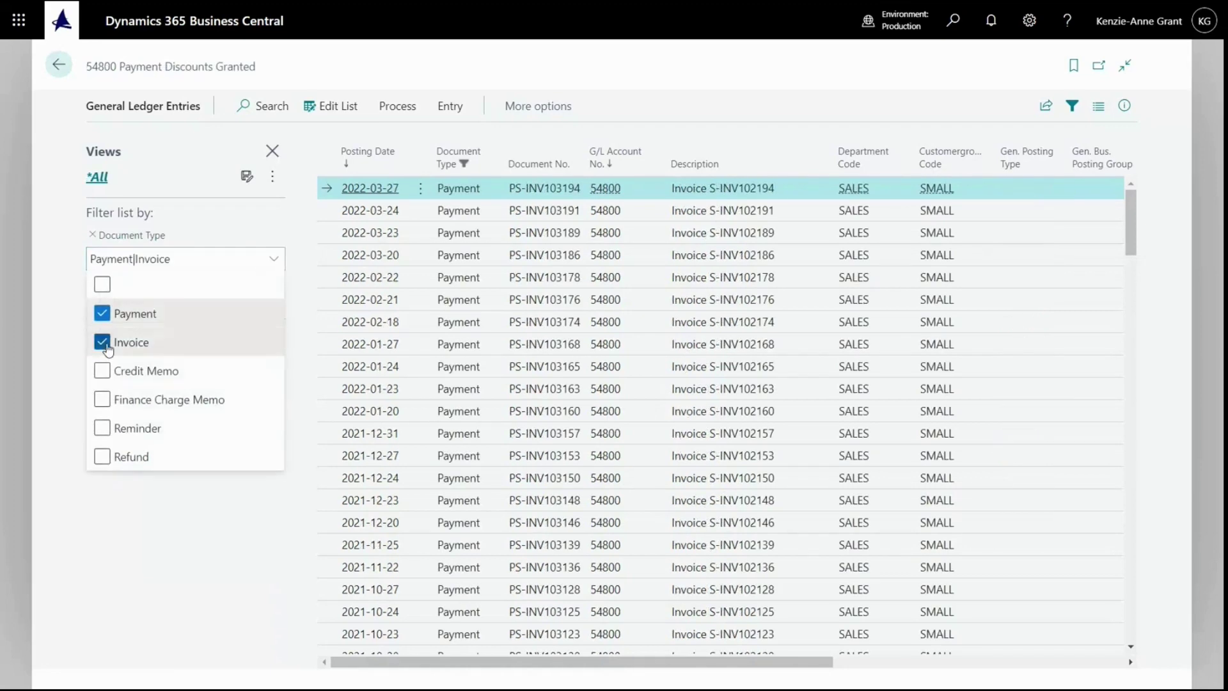
left_click(60, 328)
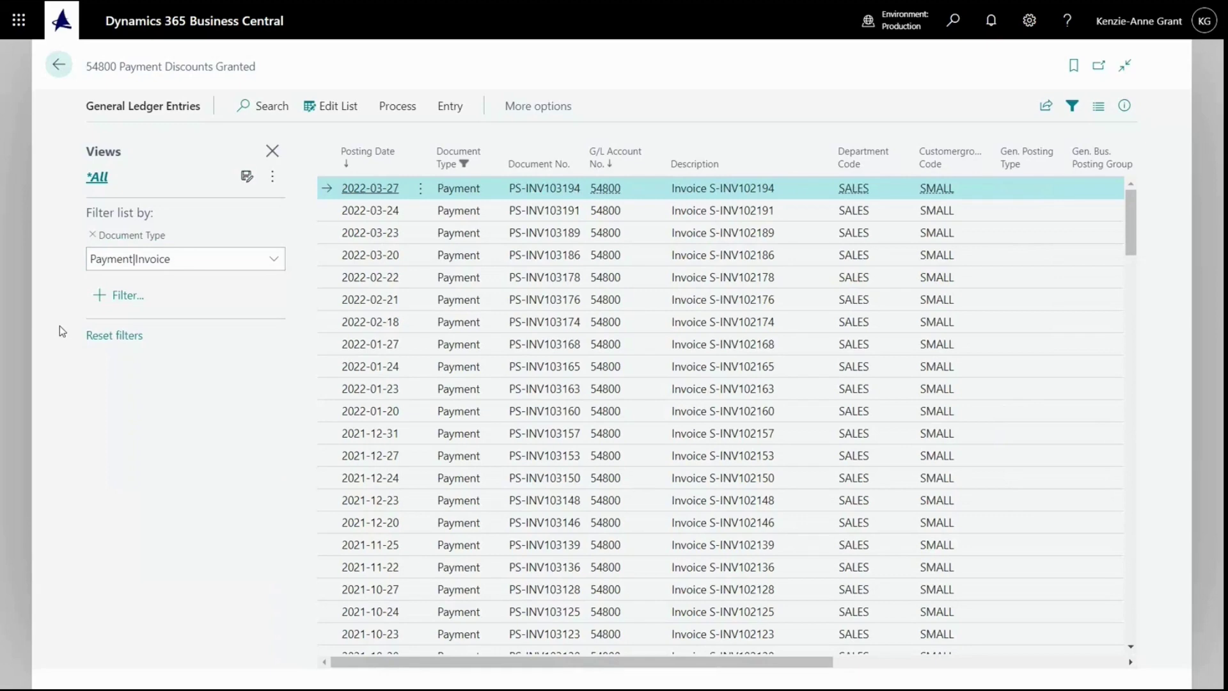
scroll(471, 339, "down", 12)
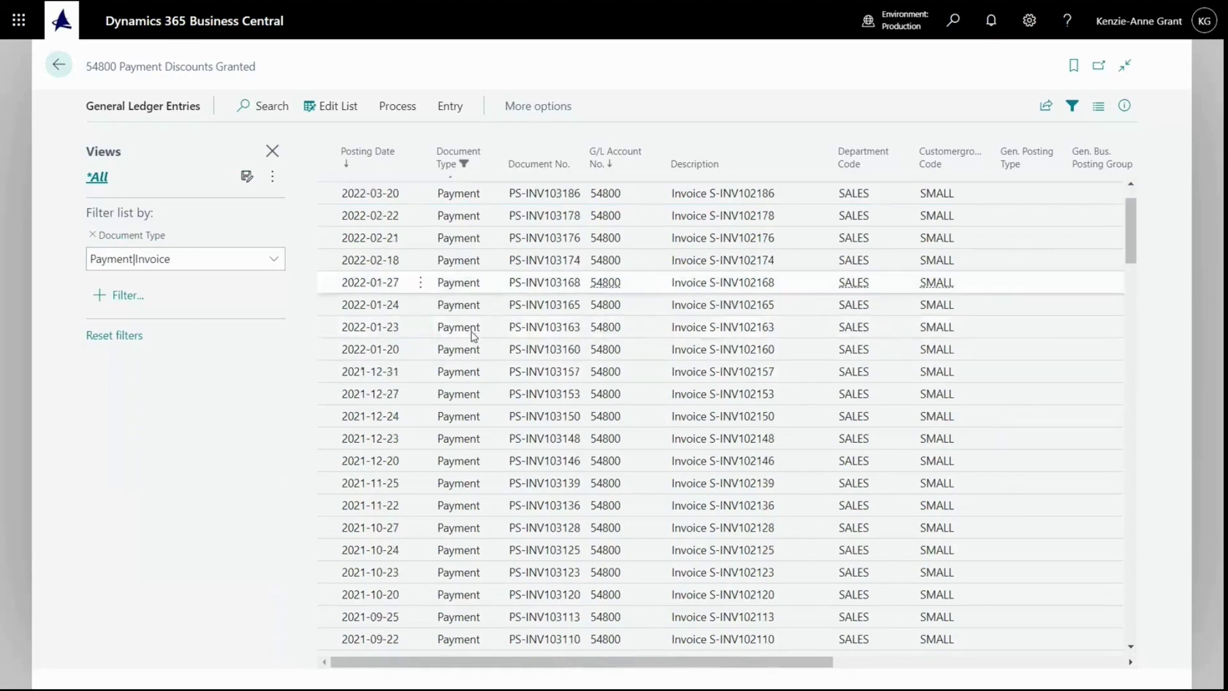
scroll(474, 346, "down", 10)
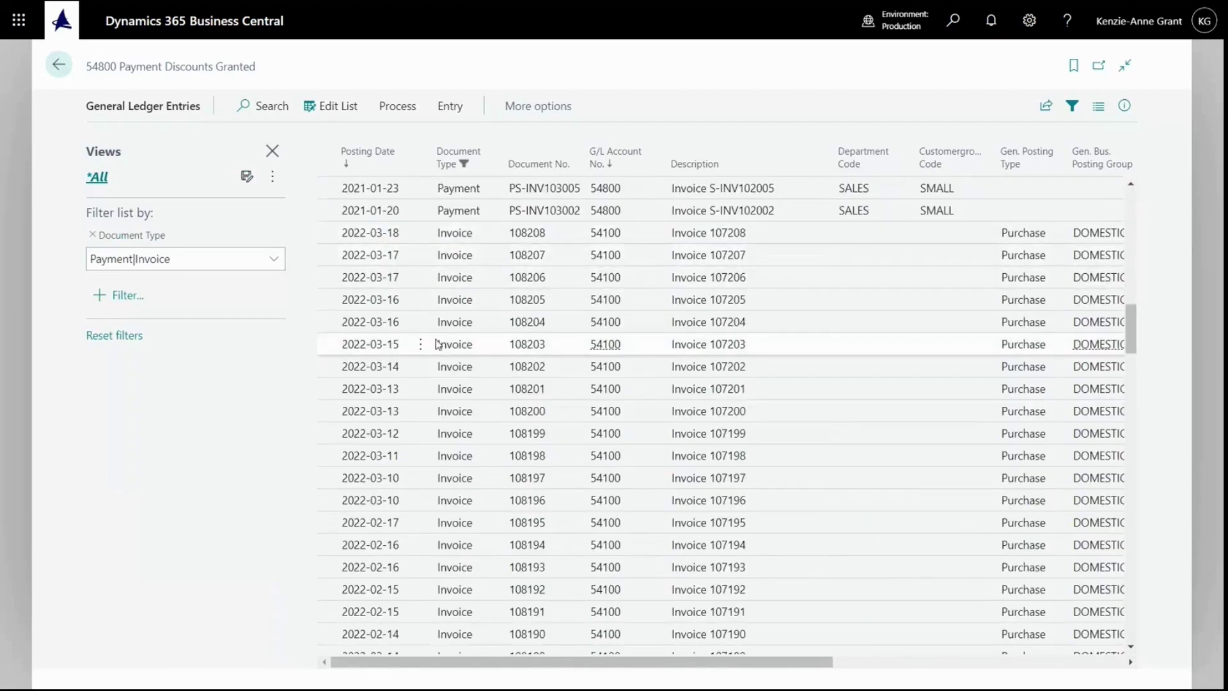
scroll(438, 344, "up", 20)
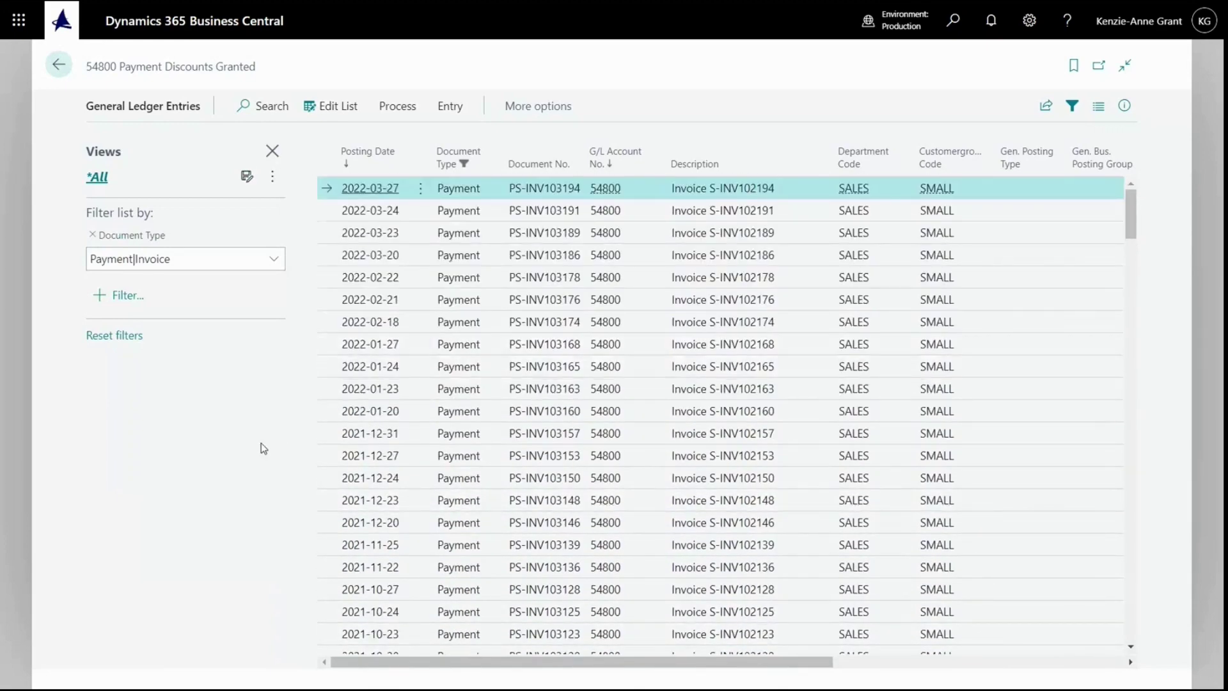
left_click(123, 299)
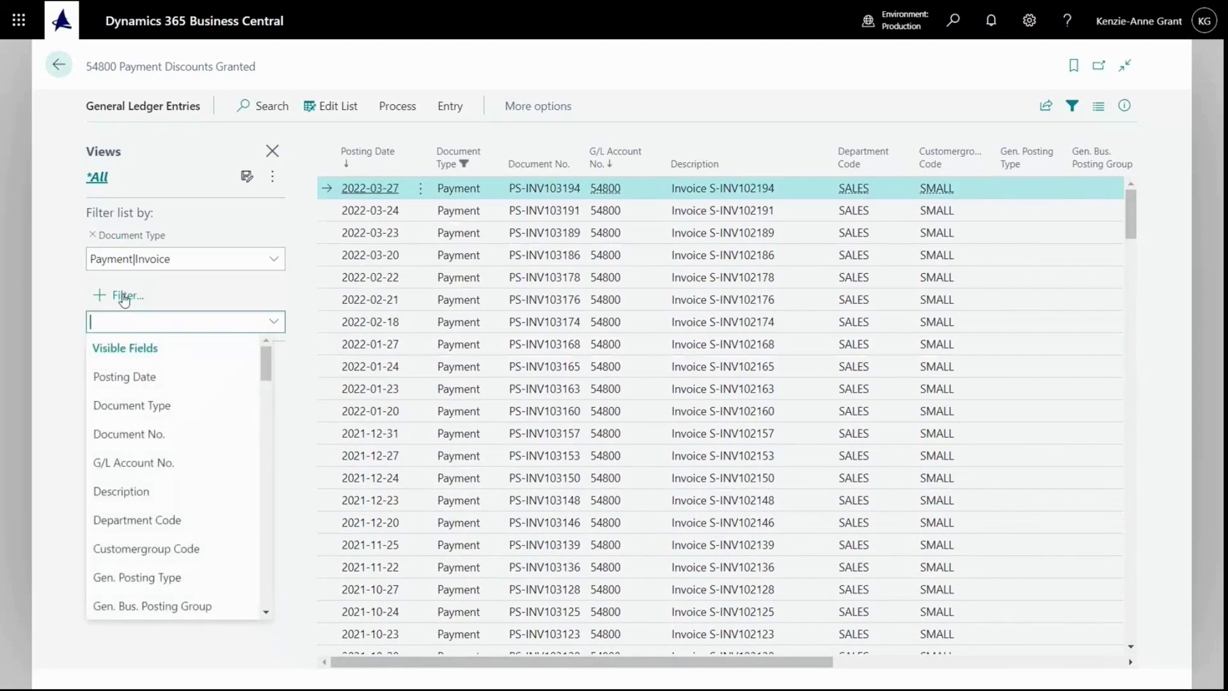
left_click(151, 437)
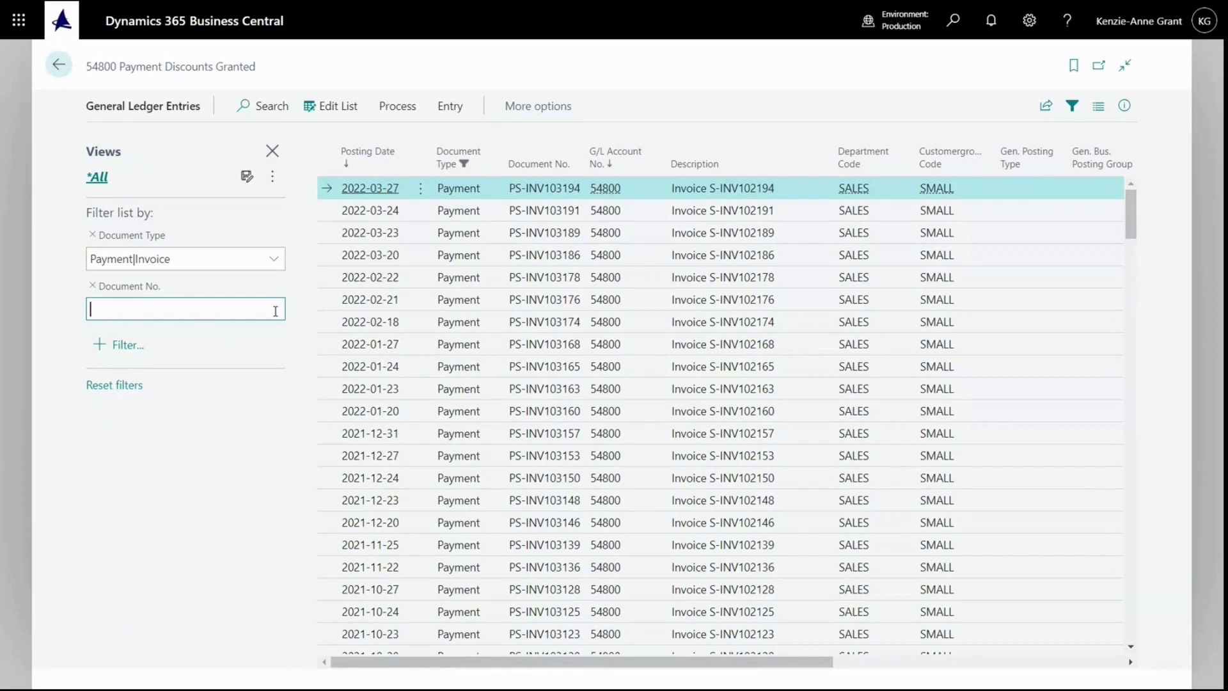
type("PS-")
key("Return")
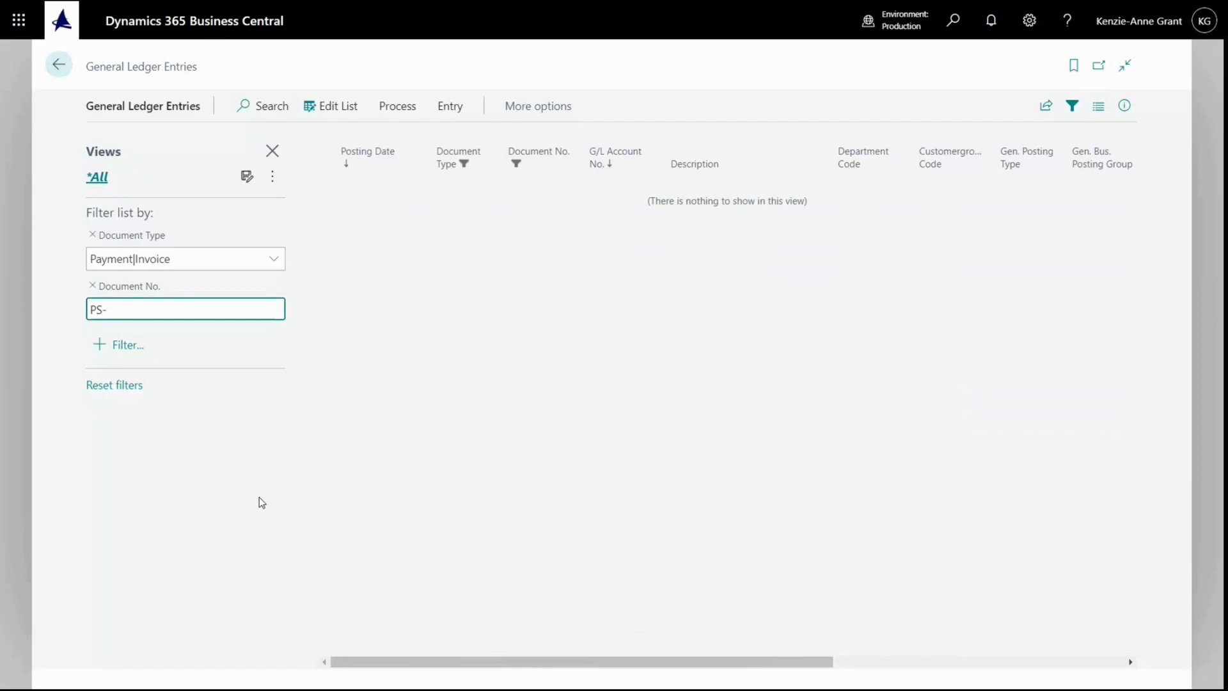
left_click(92, 309)
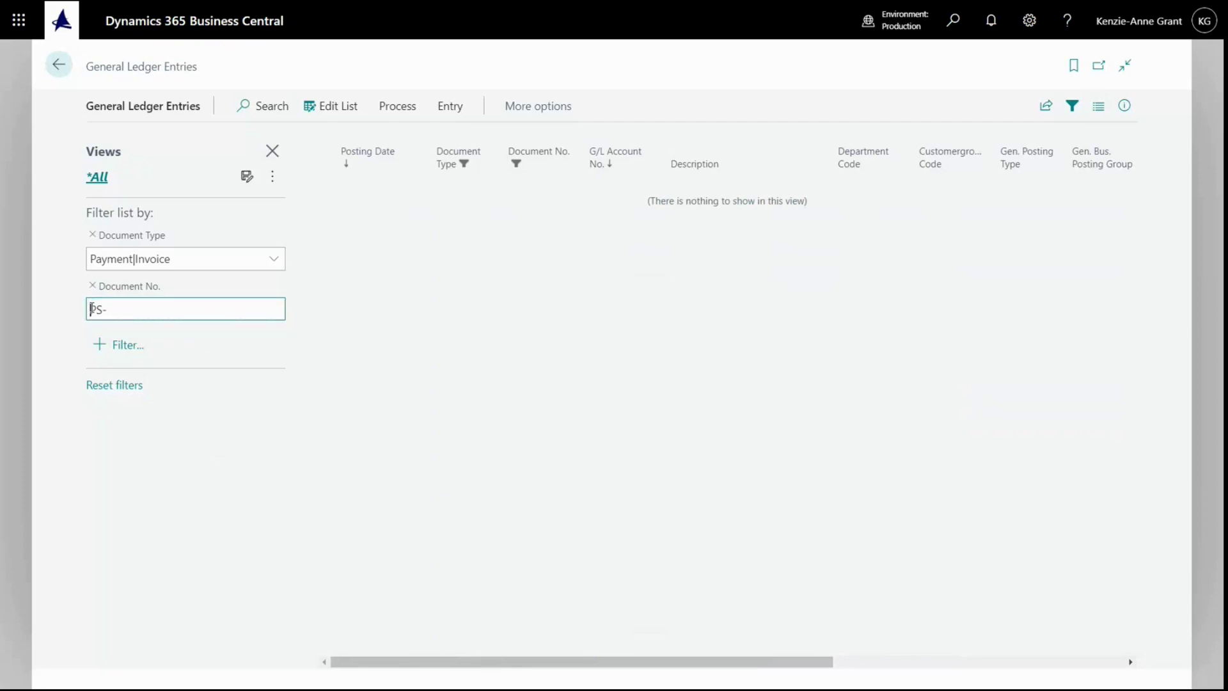
type("@")
left_click(121, 465)
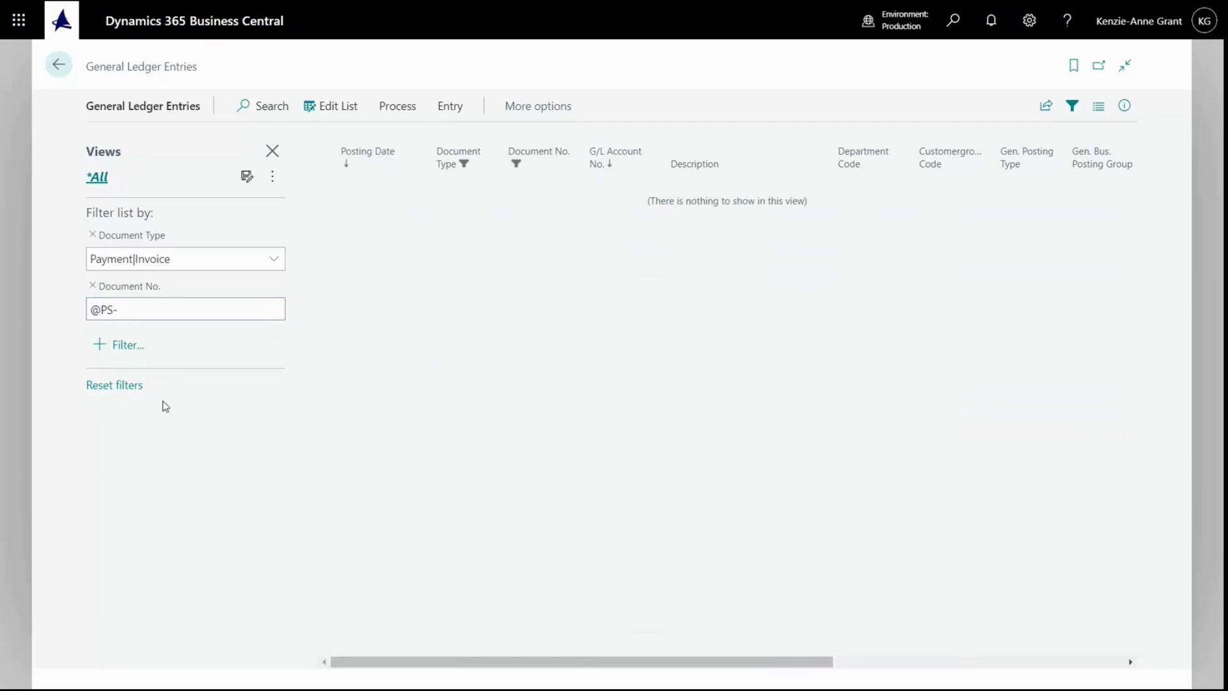
left_click(122, 313)
triple_click(124, 311)
left_click(123, 311)
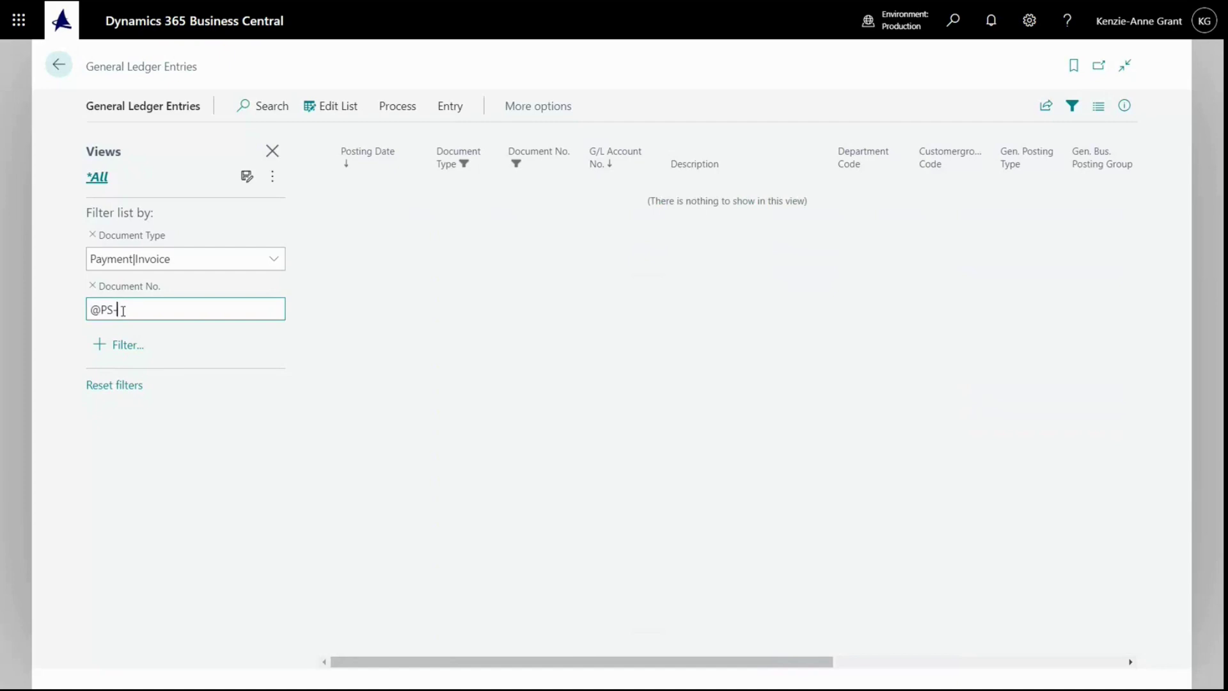
type("*")
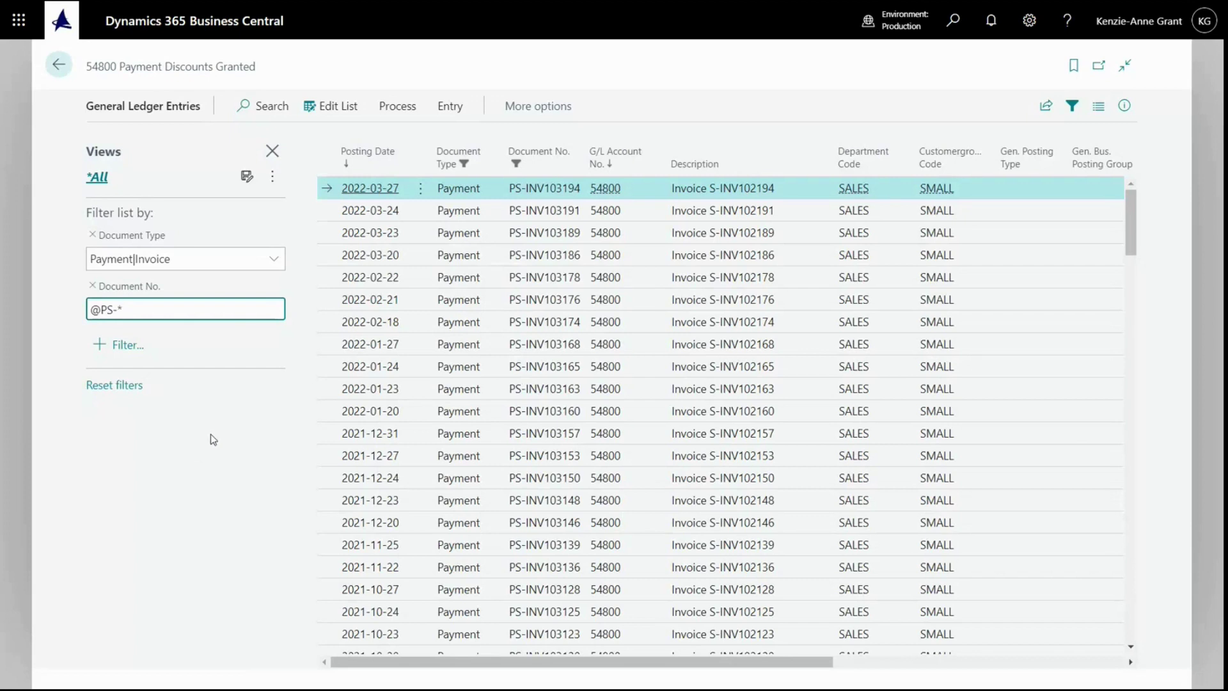
Add an Amount filter of >=1000, then widen it to >=1000|<100.
left_click(128, 346)
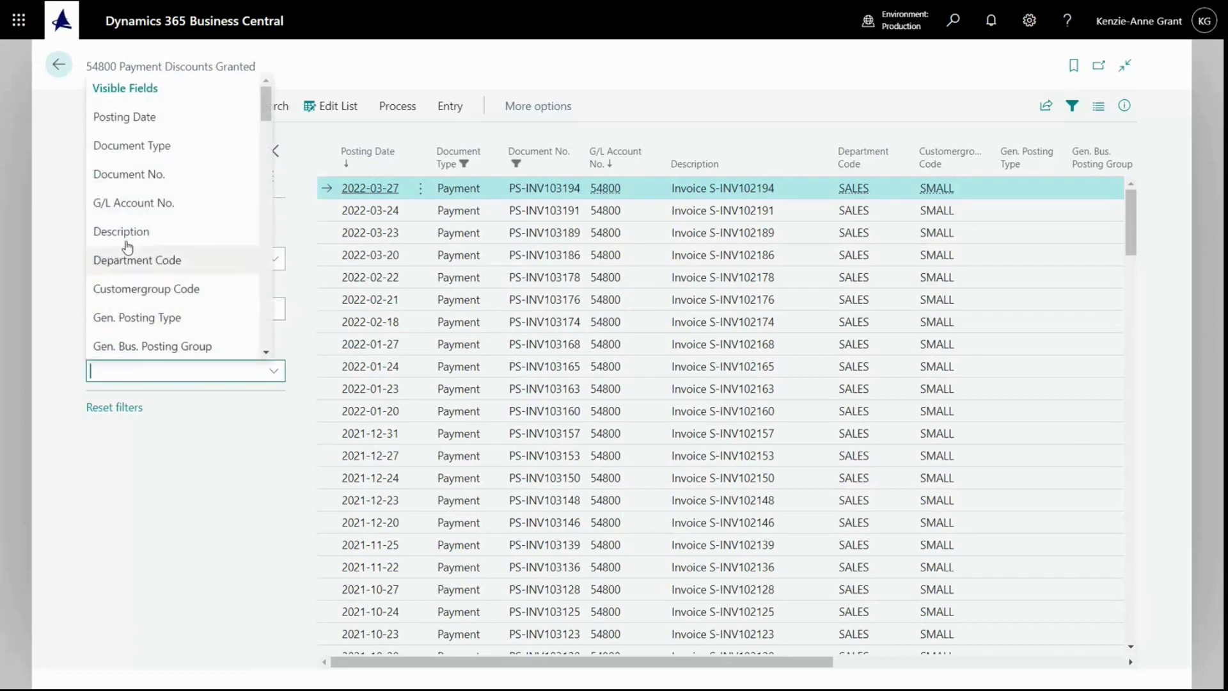
scroll(144, 218, "down", 3)
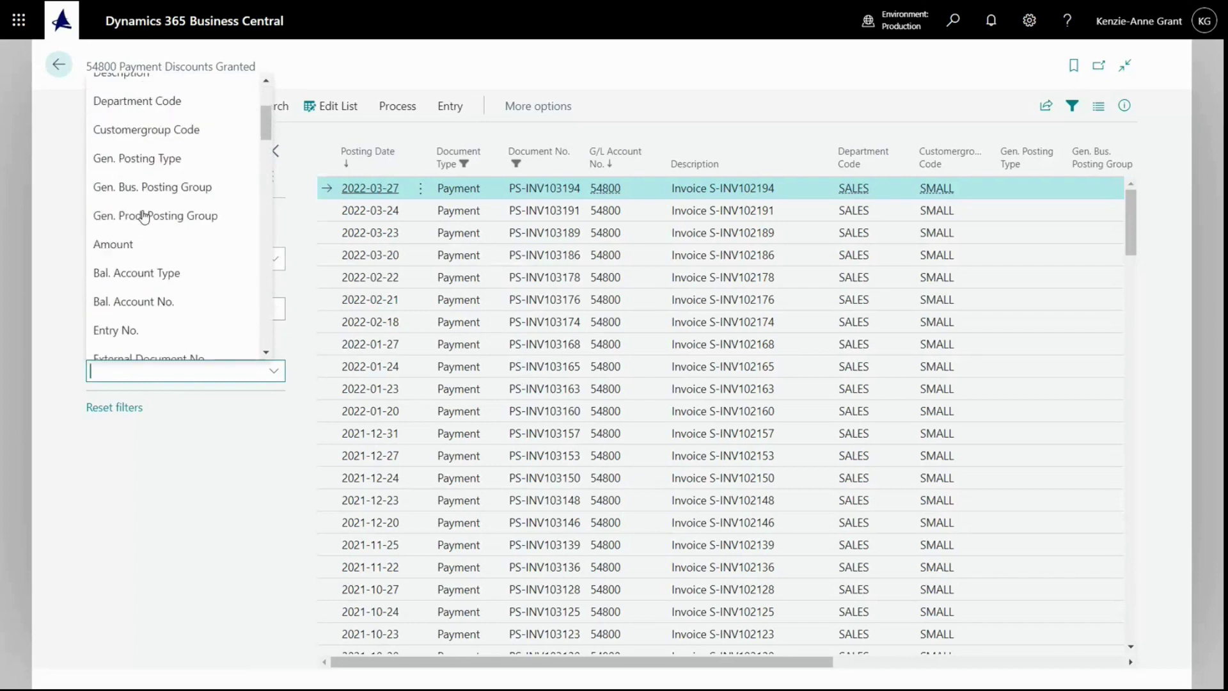
left_click(120, 241)
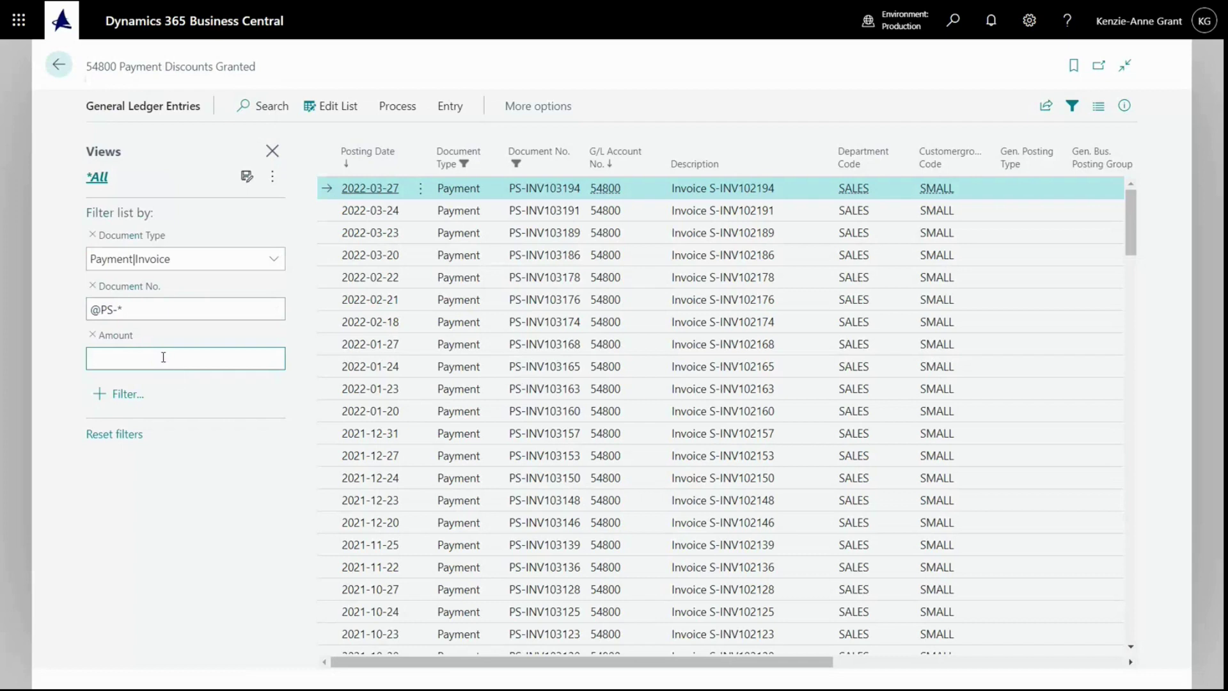
type(">=1000")
left_click(86, 489)
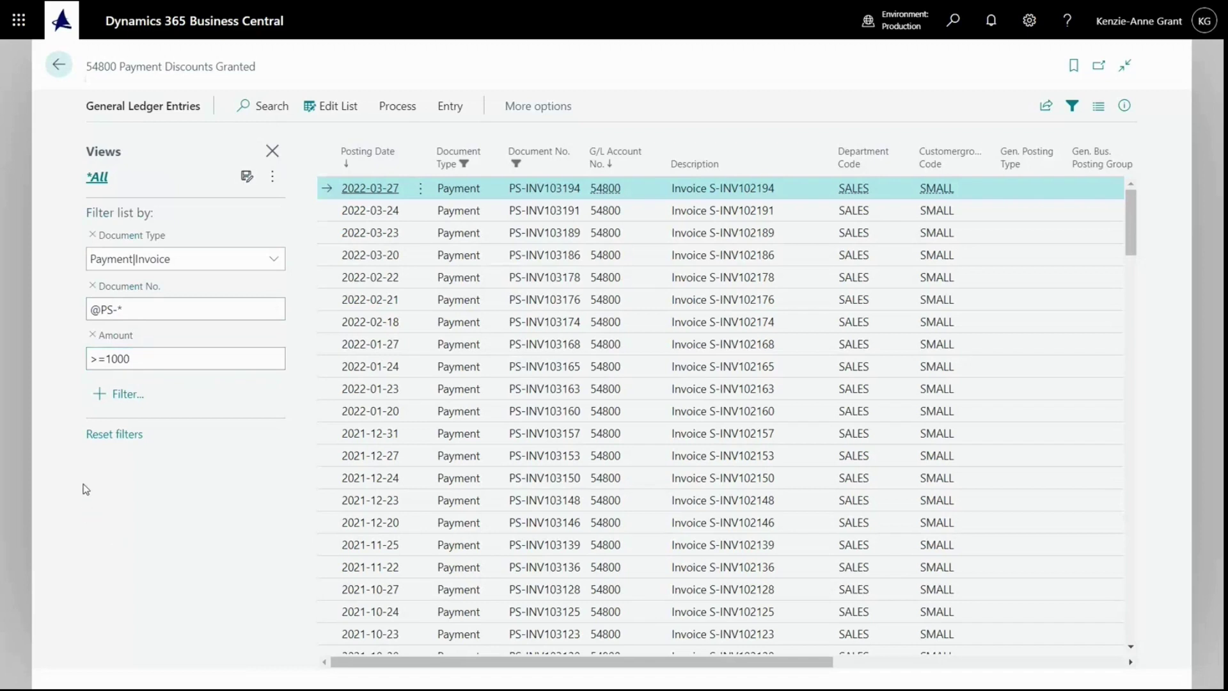
scroll(1057, 640, "right", 5)
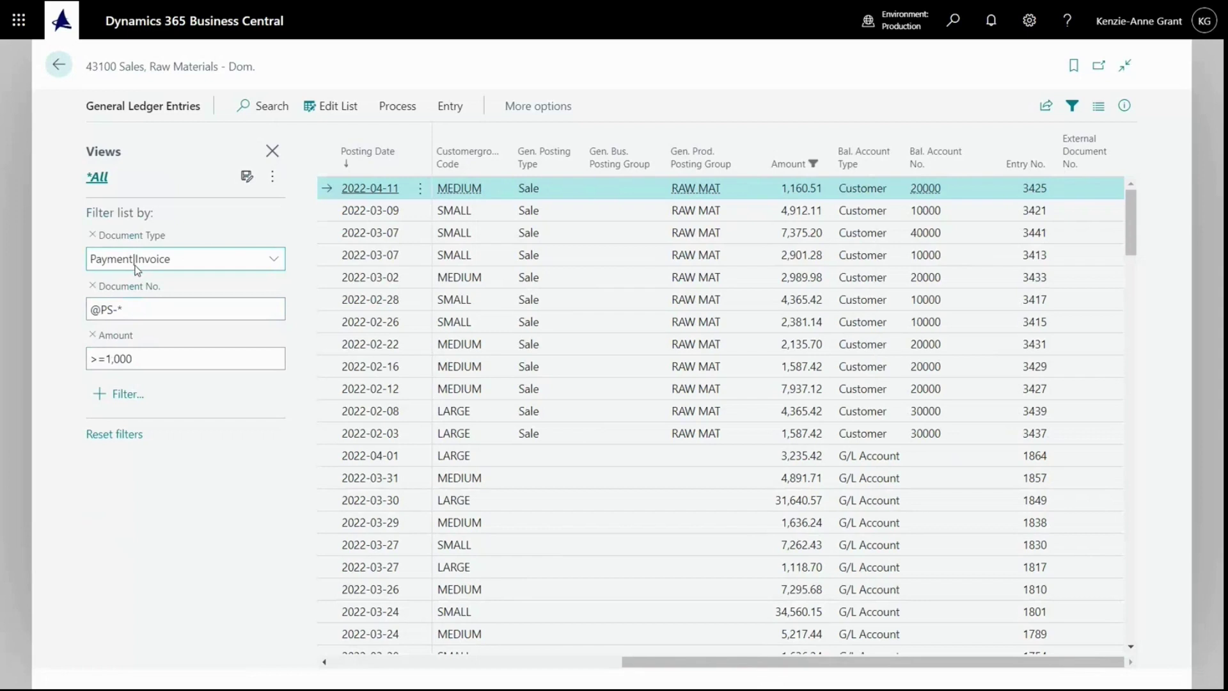
left_click(141, 358)
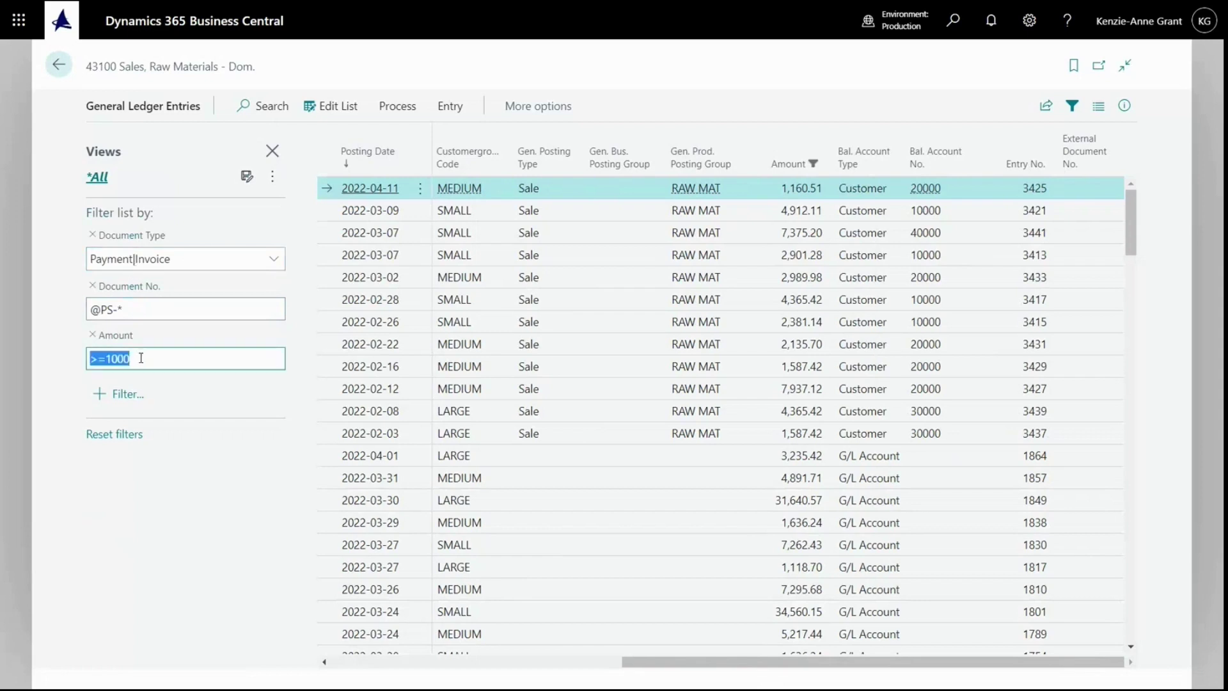
left_click(138, 358)
type("|<100")
left_click(146, 507)
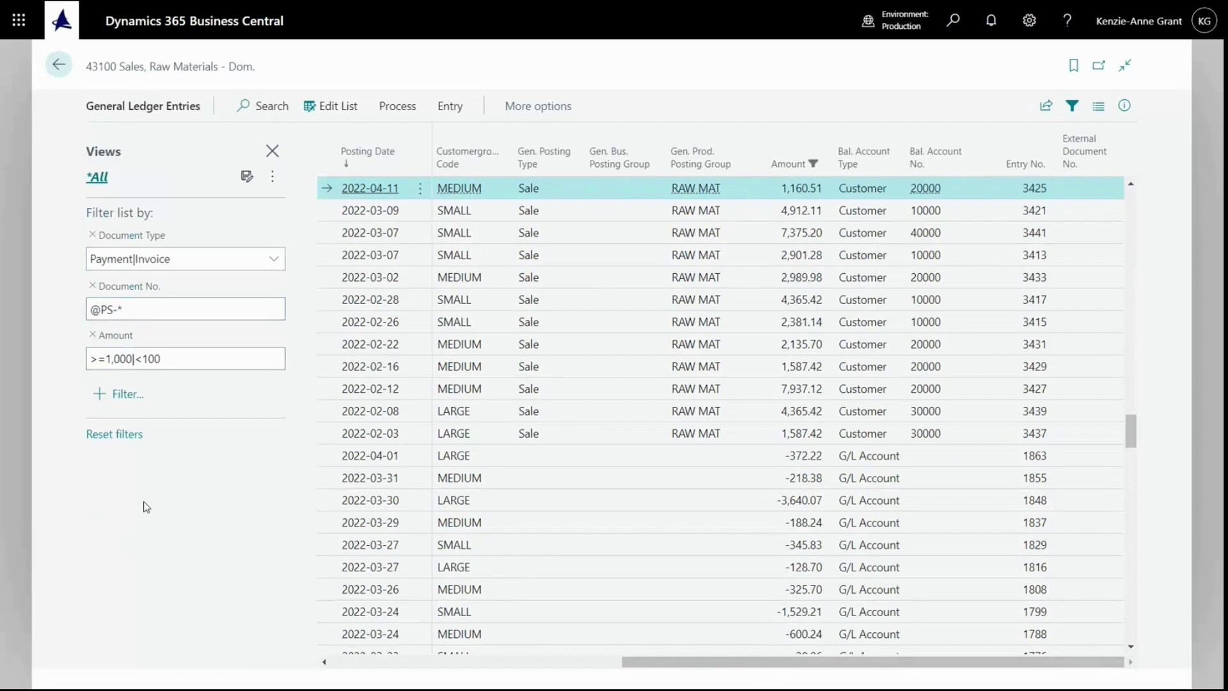
Save the current filters as a new view named 'View' instead of 'All [Copy]'.
left_click(246, 176)
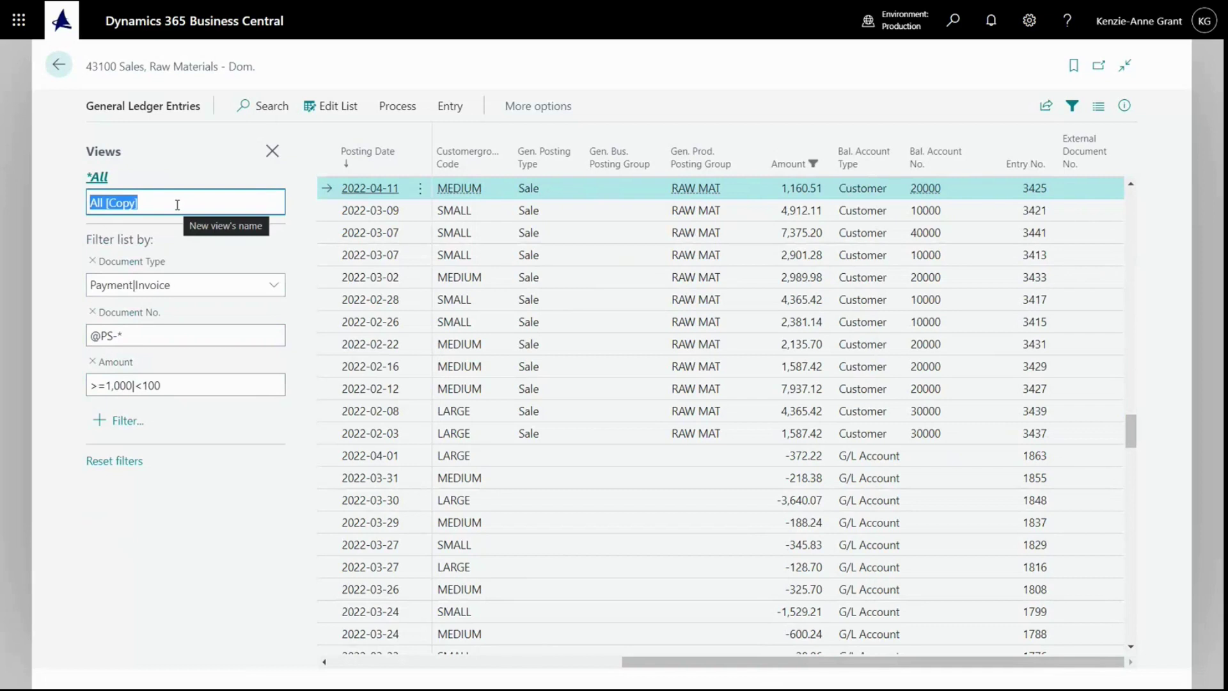
type("View")
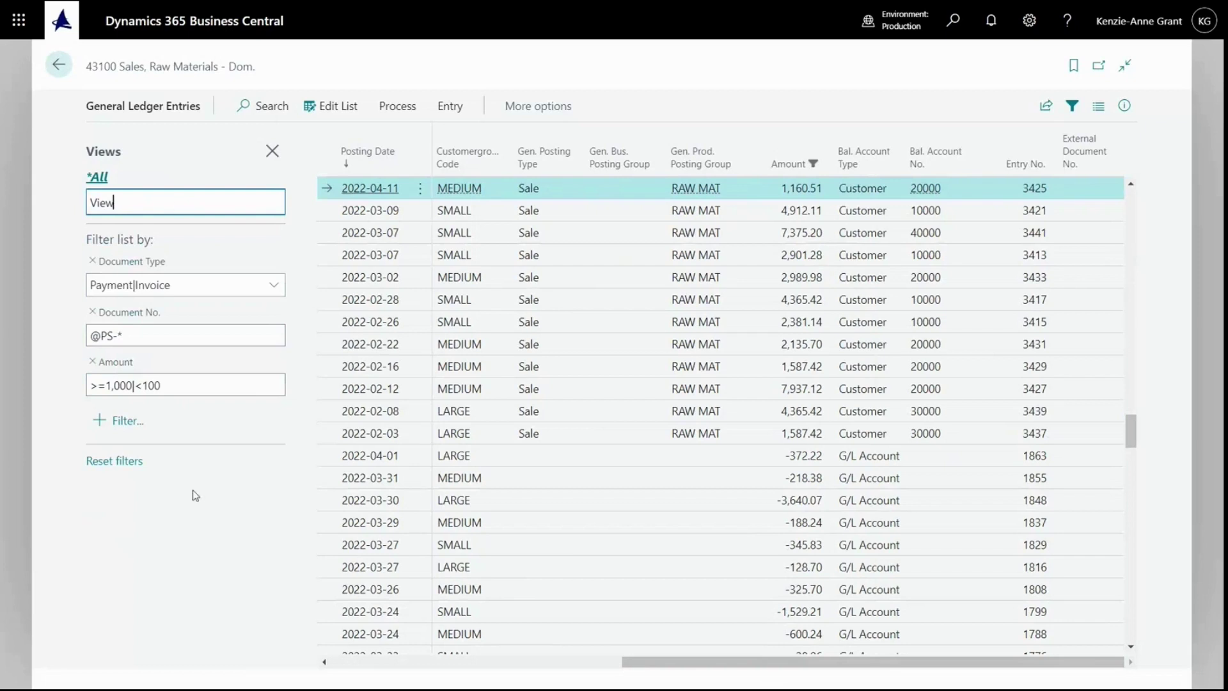
key("Return")
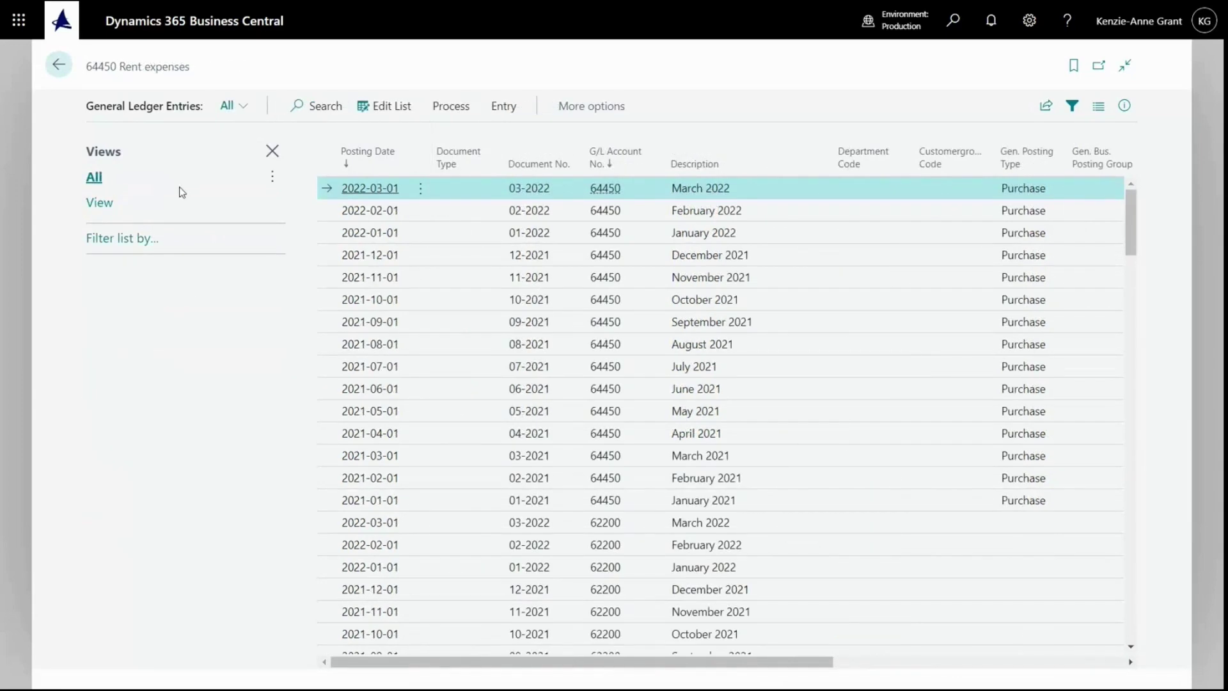
Select the saved view 'View' in the Views pane to reapply its three filters.
left_click(100, 203)
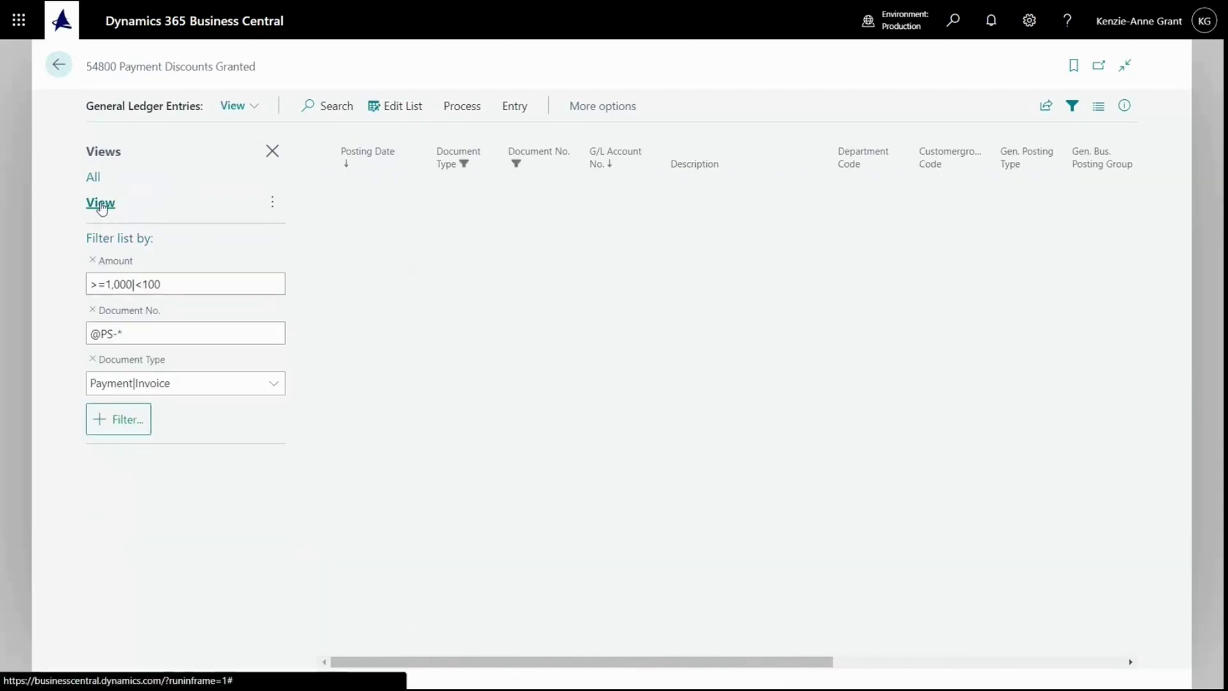